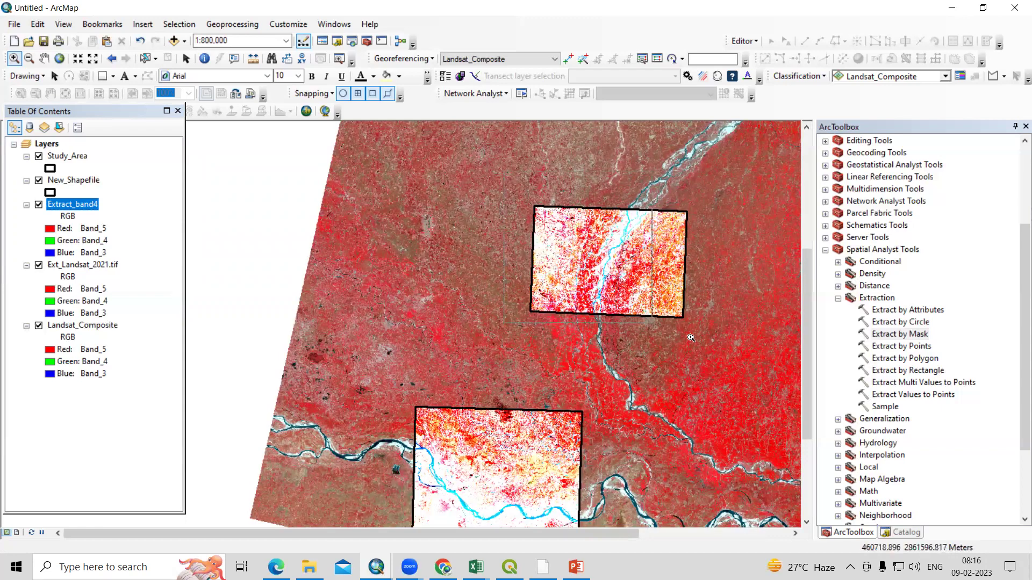
- Zoom into the upper extract, toggle Extract_band4 and Ext_Landsat_2021.tif to compare, then hide both
{"action": "left_click_drag", "start_coordinate": [503, 175], "coordinate": [741, 349]}
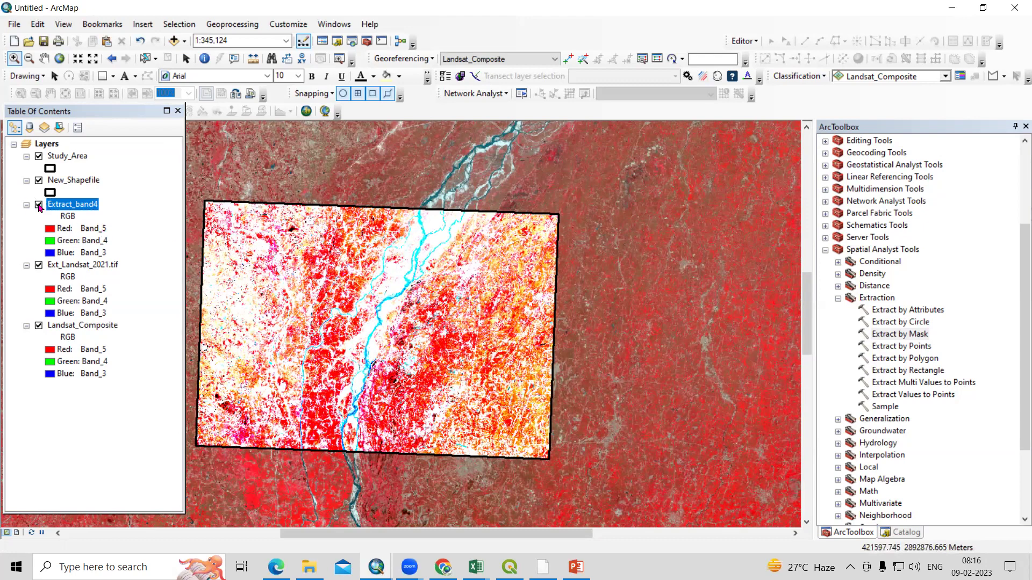
{"action": "left_click", "coordinate": [37, 206]}
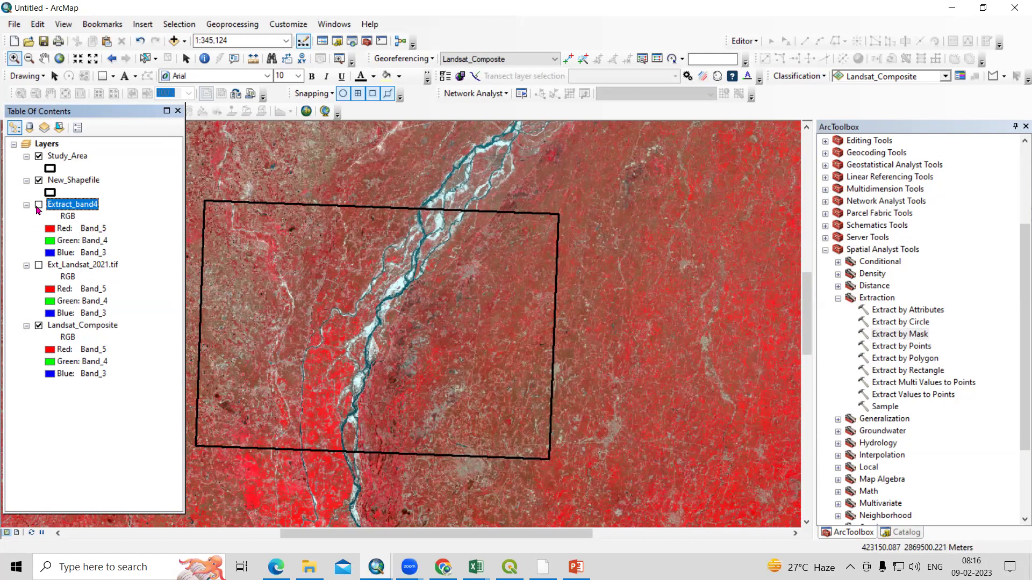
{"action": "left_click", "coordinate": [37, 205]}
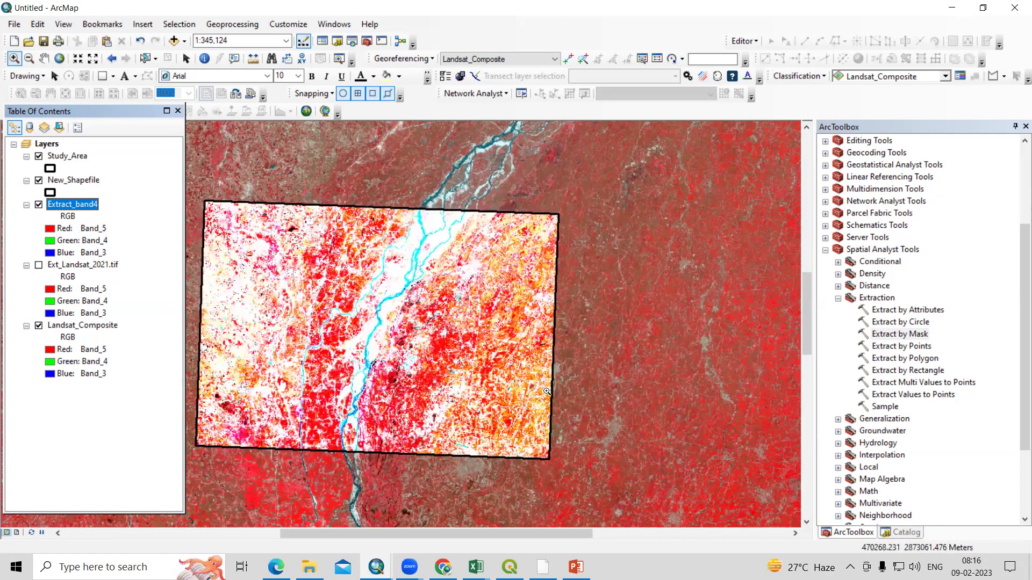
{"action": "scroll", "coordinate": [698, 237], "scroll_direction": "down", "scroll_amount": 1}
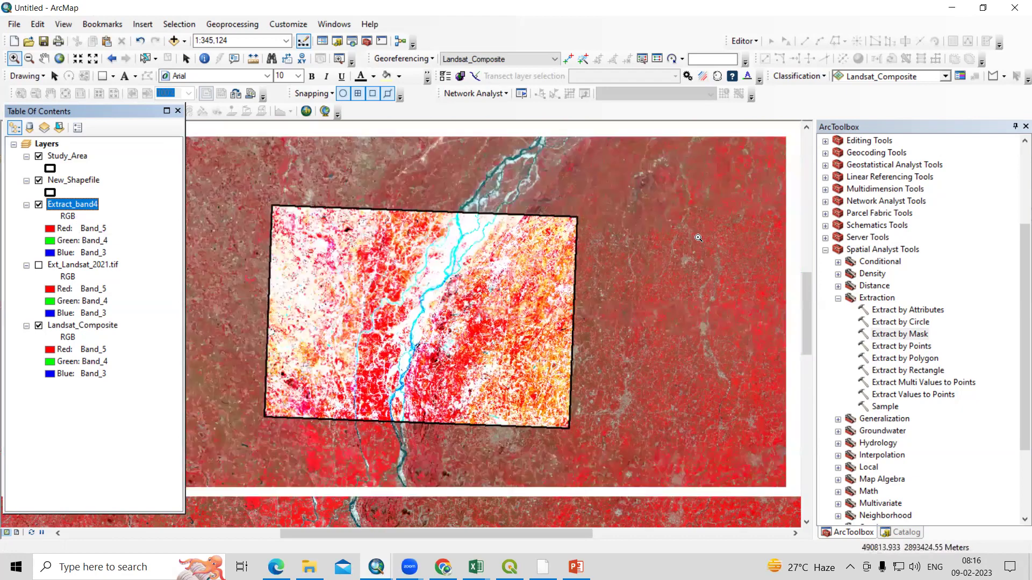
{"action": "scroll", "coordinate": [698, 238], "scroll_direction": "down", "scroll_amount": 1}
{"action": "scroll", "coordinate": [444, 219], "scroll_direction": "down", "scroll_amount": 1}
{"action": "scroll", "coordinate": [363, 193], "scroll_direction": "down", "scroll_amount": 1}
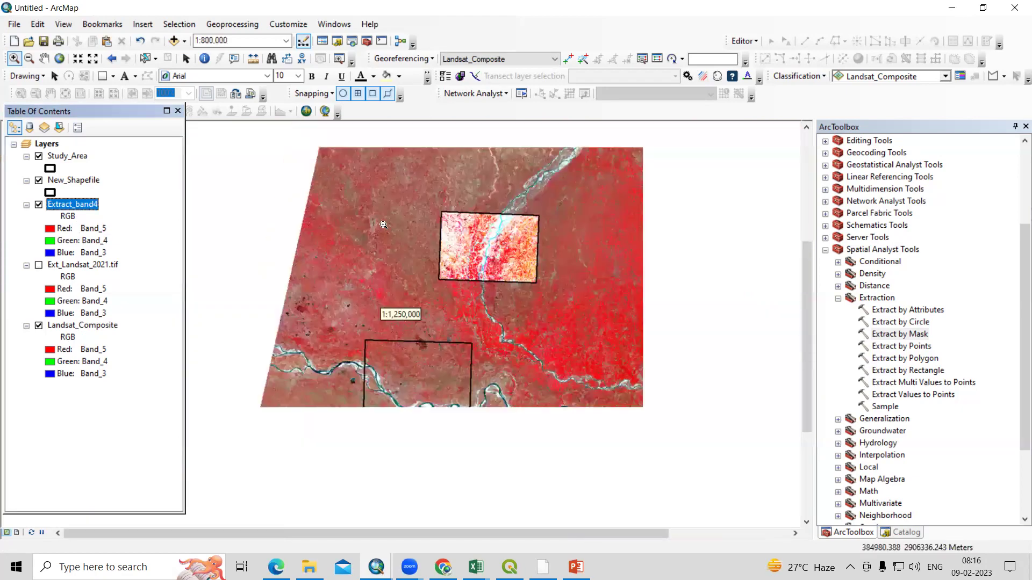
{"action": "scroll", "coordinate": [385, 322], "scroll_direction": "down", "scroll_amount": 1}
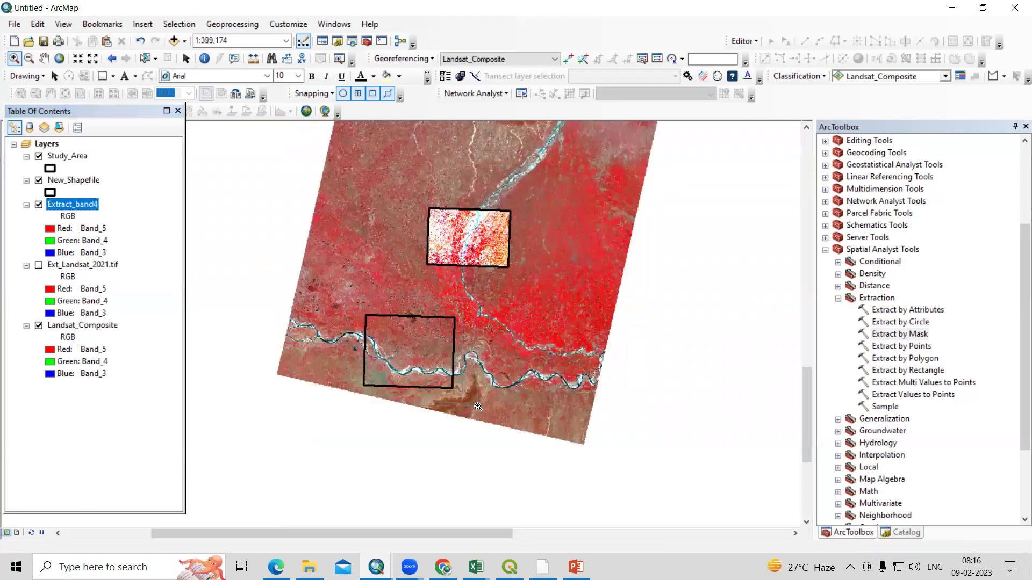
{"action": "scroll", "coordinate": [452, 339], "scroll_direction": "up", "scroll_amount": 2}
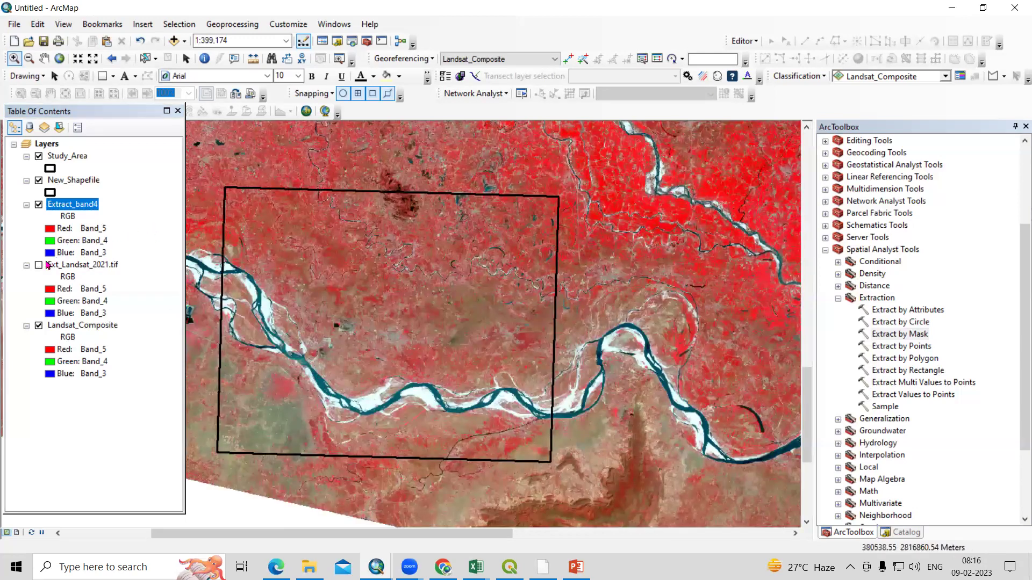
{"action": "left_click", "coordinate": [40, 265]}
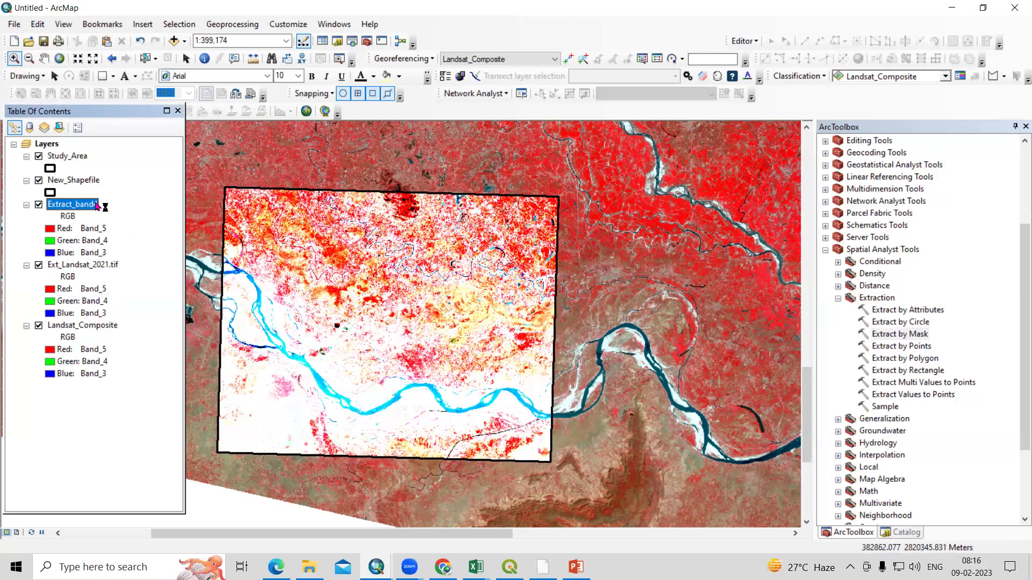
{"action": "left_click", "coordinate": [39, 265]}
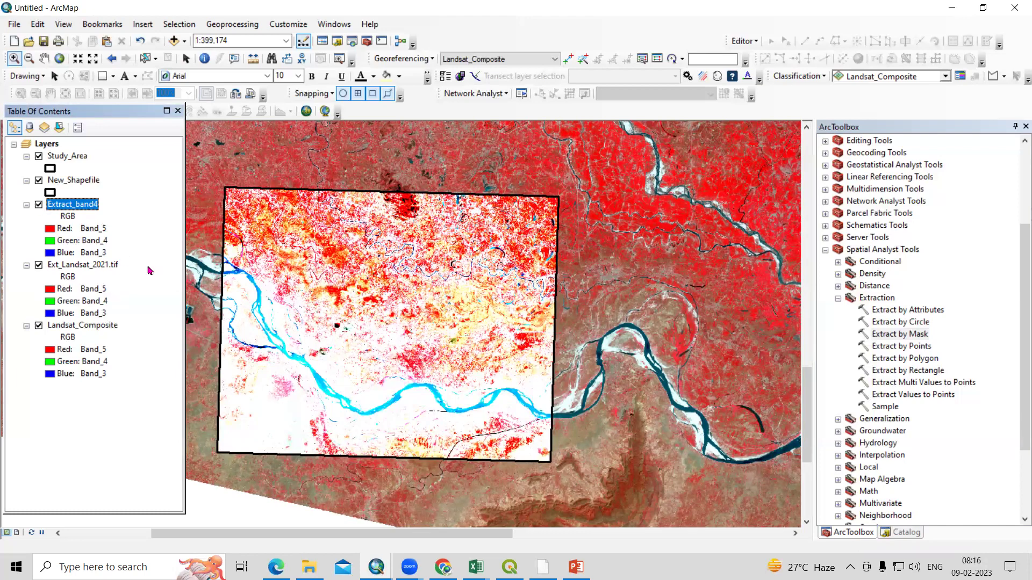
{"action": "scroll", "coordinate": [495, 311], "scroll_direction": "down", "scroll_amount": 1}
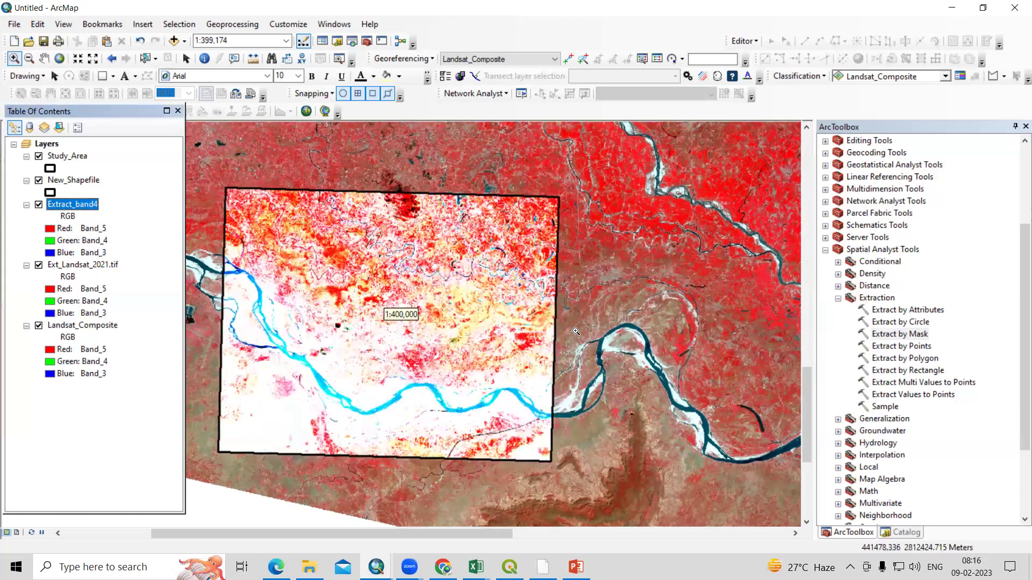
{"action": "scroll", "coordinate": [574, 332], "scroll_direction": "down", "scroll_amount": 3}
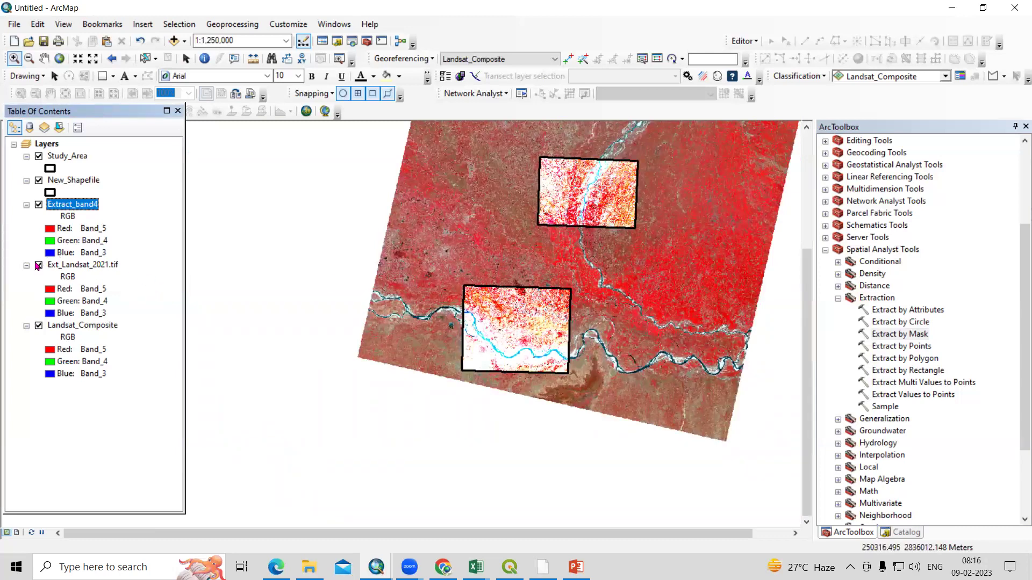
{"action": "left_click", "coordinate": [38, 265]}
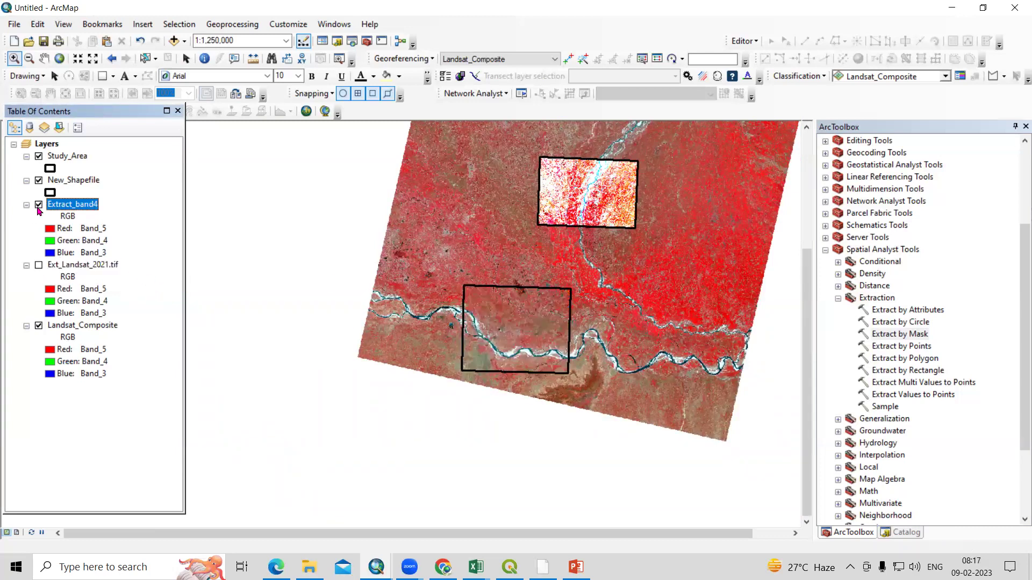
{"action": "left_click", "coordinate": [38, 205]}
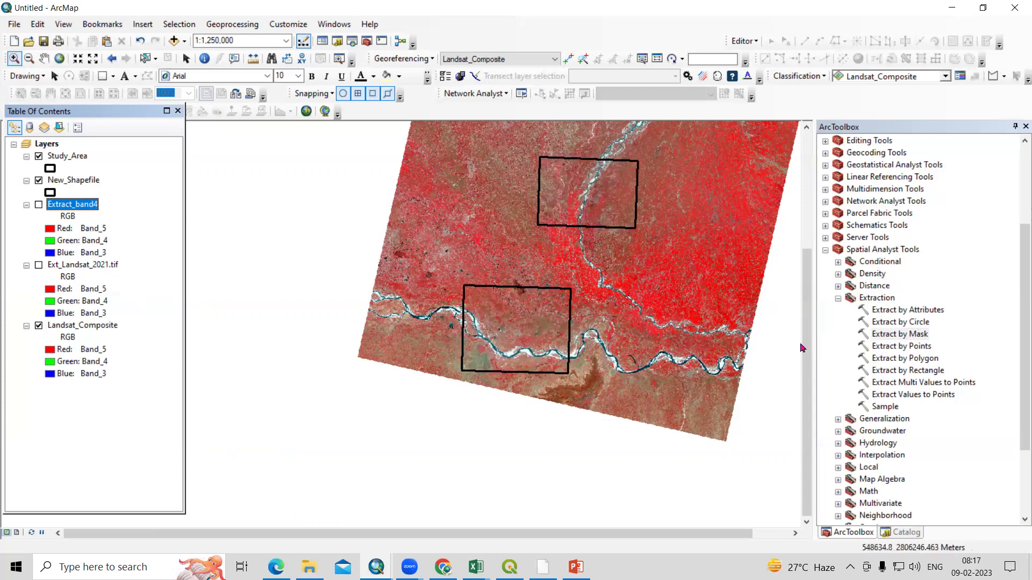
{"action": "left_click", "coordinate": [899, 333]}
{"action": "scroll", "coordinate": [939, 341], "scroll_direction": "up", "scroll_amount": 3}
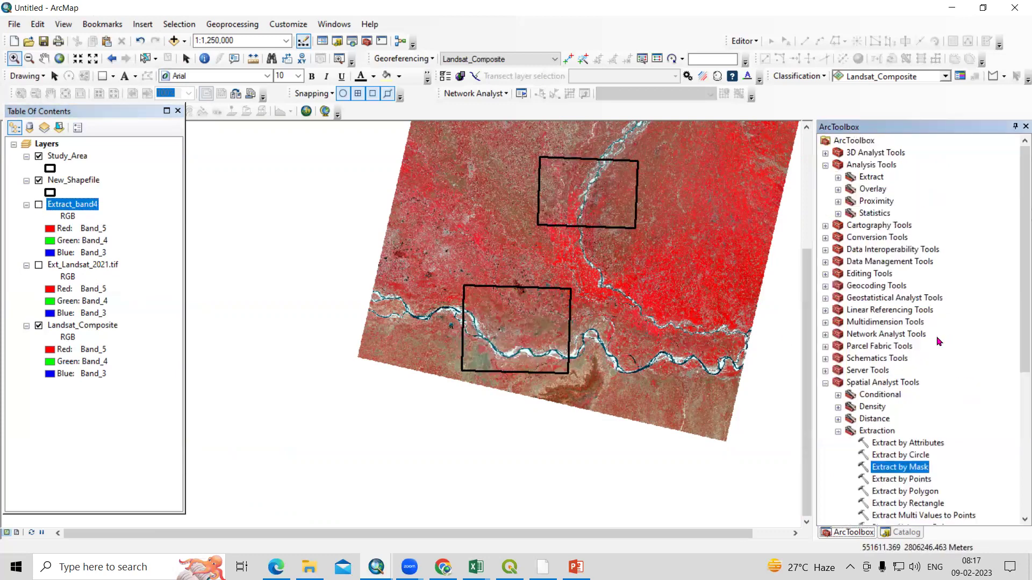
{"action": "left_click", "coordinate": [826, 165]}
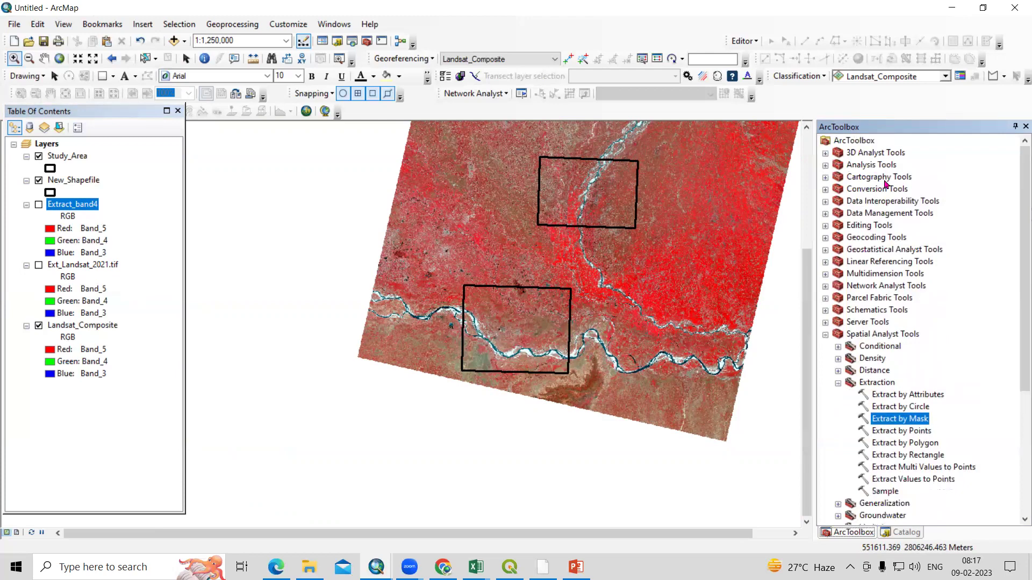
- Run Extract by Mask: Landsat_Composite as input, Study_Area as mask, output Extract_band5
{"action": "double_click", "coordinate": [900, 418]}
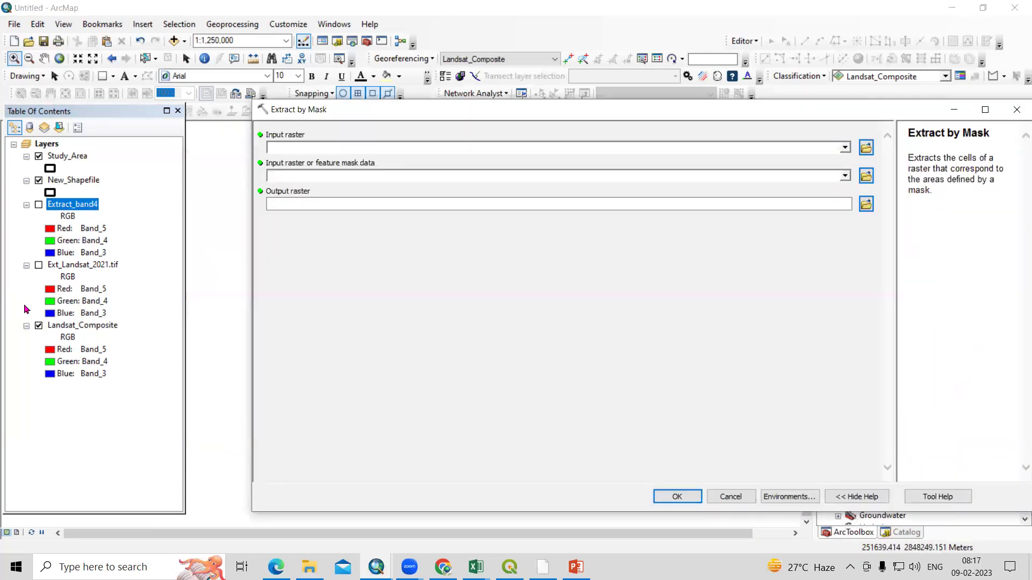
{"action": "left_click_drag", "start_coordinate": [103, 329], "coordinate": [387, 148]}
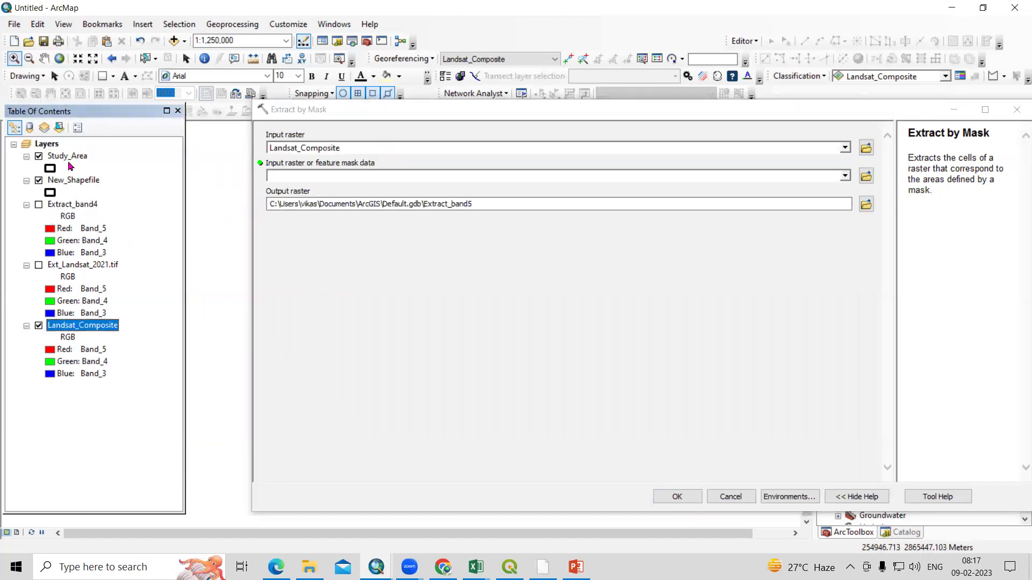
{"action": "left_click_drag", "start_coordinate": [69, 157], "coordinate": [331, 179]}
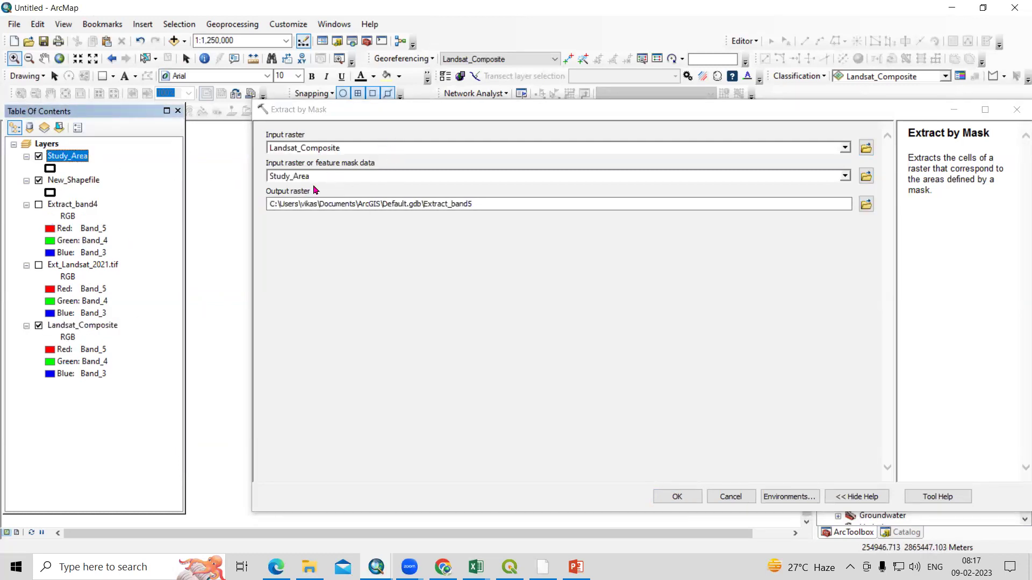
{"action": "left_click_drag", "start_coordinate": [319, 205], "coordinate": [484, 204]}
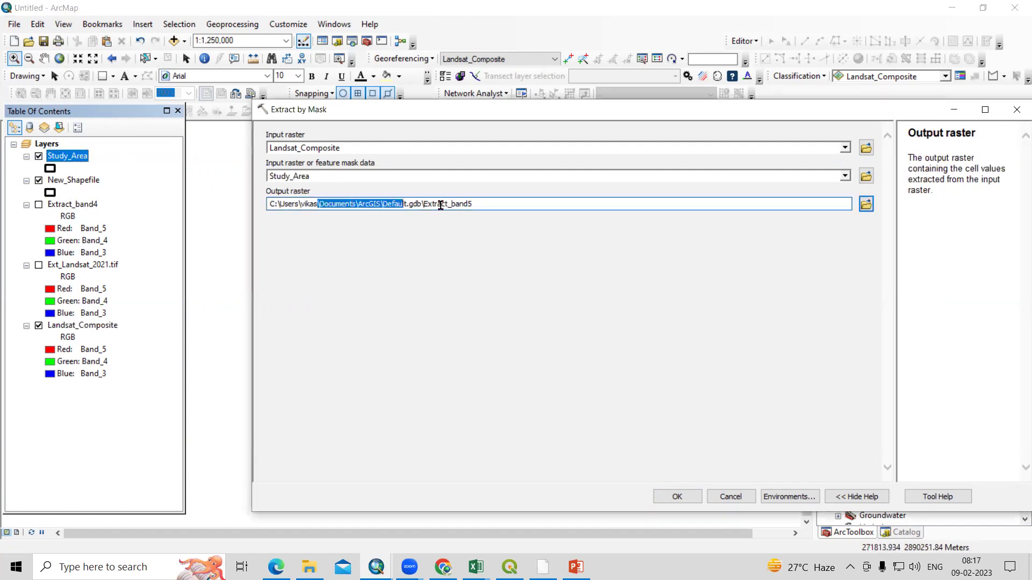
{"action": "left_click", "coordinate": [676, 495]}
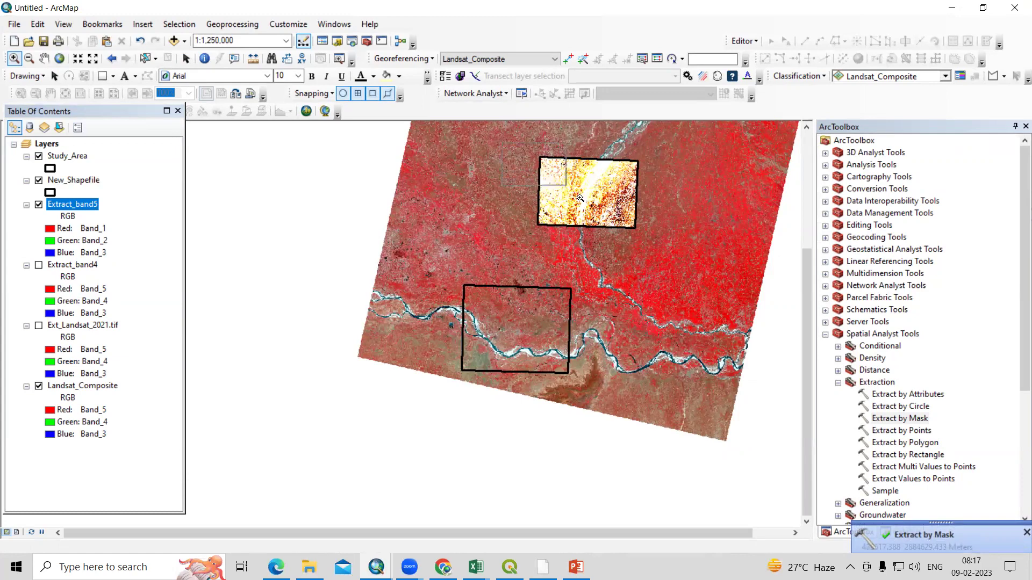
- Zoom to the upper rectangle, dismiss the completion notice, and toggle Extract_band5 off and on
{"action": "left_click_drag", "start_coordinate": [502, 144], "coordinate": [657, 245]}
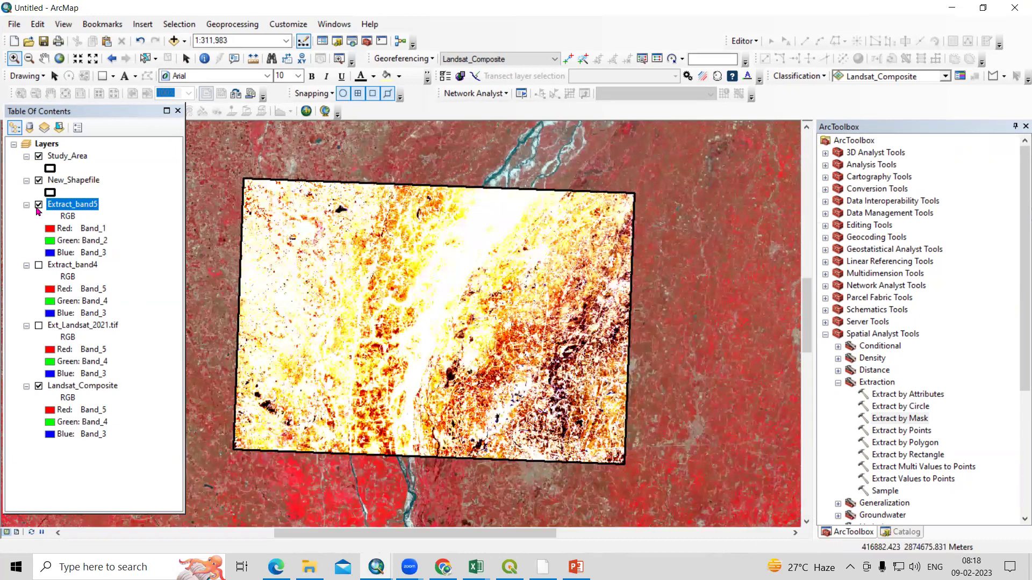
{"action": "left_click", "coordinate": [38, 206]}
{"action": "left_click", "coordinate": [38, 205]}
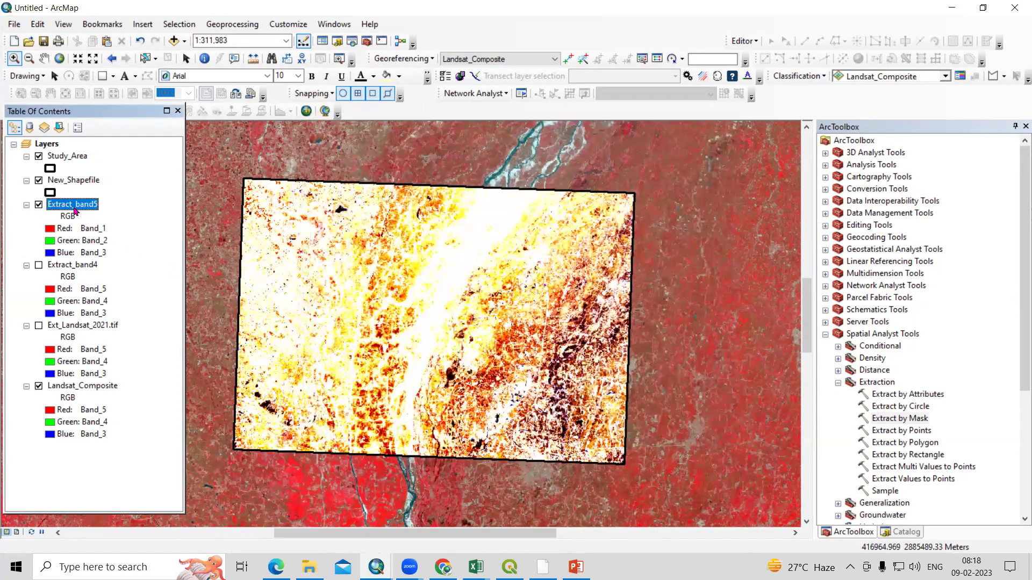
- In Extract_band5's Symbology, set Red to Band_5 and Green to Band_4, then apply
{"action": "right_click", "coordinate": [74, 212]}
{"action": "left_click", "coordinate": [160, 409]}
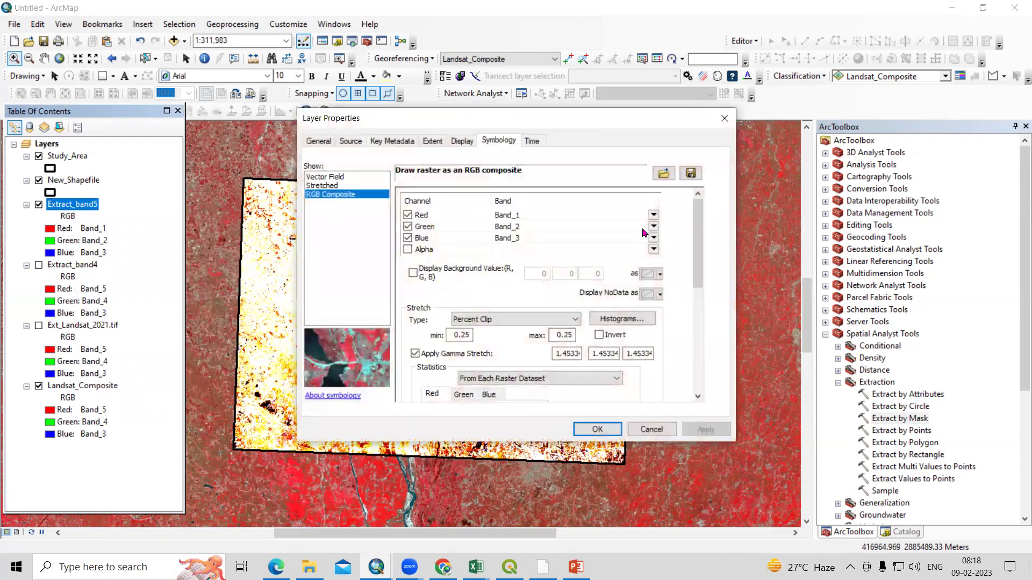
{"action": "left_click", "coordinate": [655, 217]}
{"action": "left_click", "coordinate": [565, 283]}
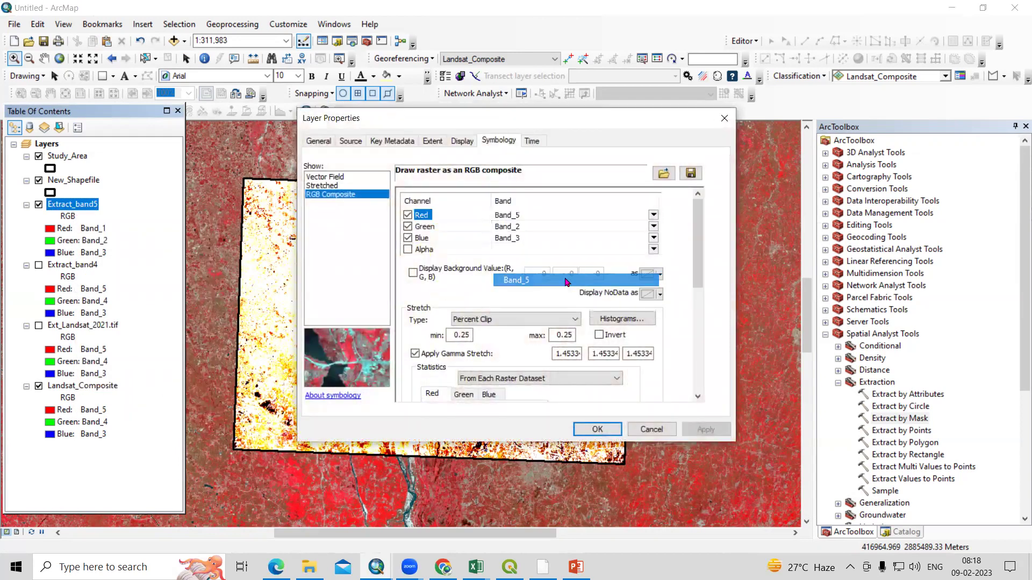
{"action": "left_click", "coordinate": [653, 228]}
{"action": "left_click", "coordinate": [588, 283]}
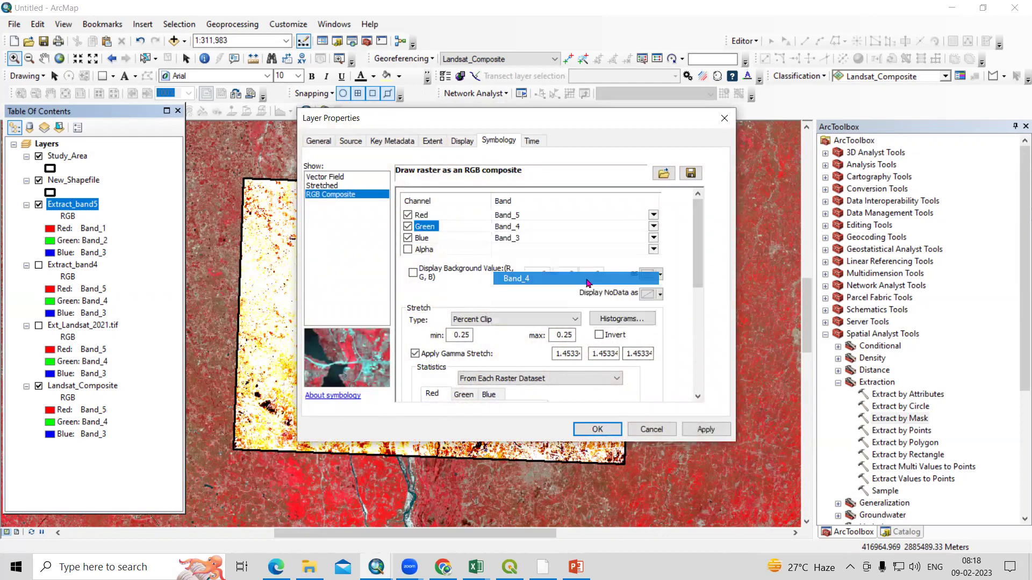
{"action": "left_click", "coordinate": [706, 429]}
- Check the 5-4-3 result on the map, accept the properties, and toggle Extract_band5
{"action": "left_click_drag", "start_coordinate": [524, 121], "coordinate": [893, 156]}
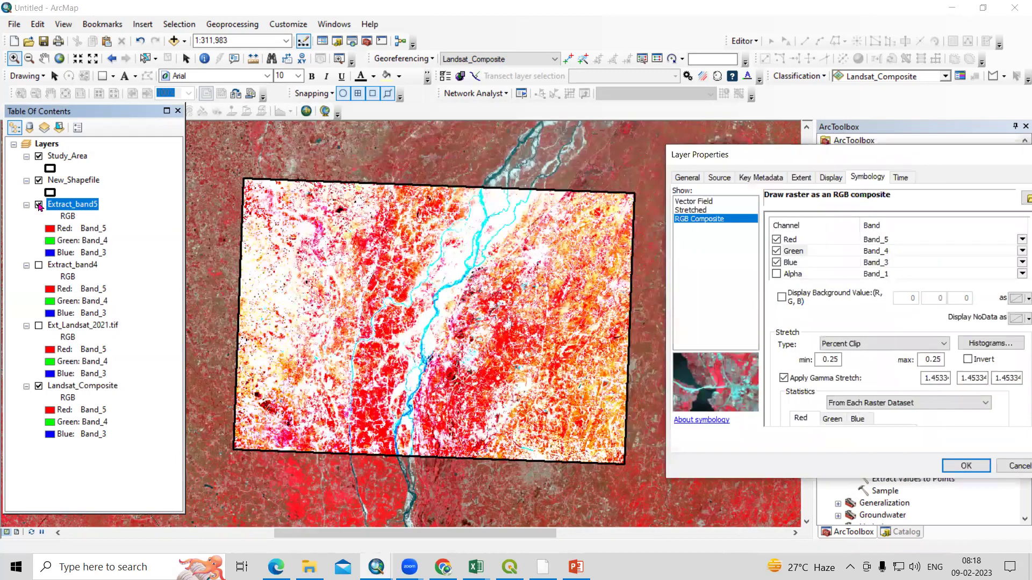
{"action": "left_click_drag", "start_coordinate": [733, 155], "coordinate": [645, 129]}
{"action": "left_click", "coordinate": [883, 436]}
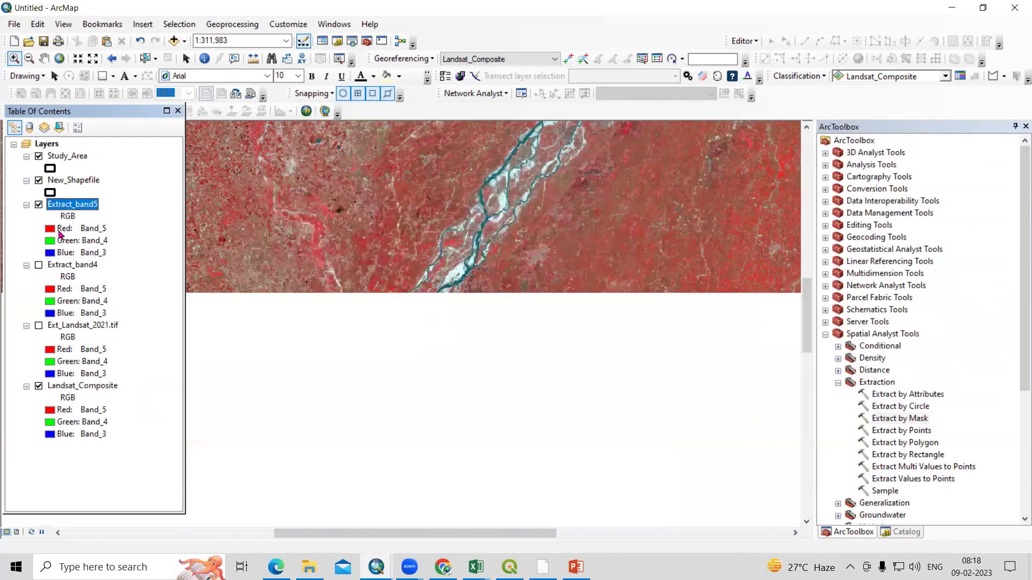
{"action": "left_click", "coordinate": [38, 205]}
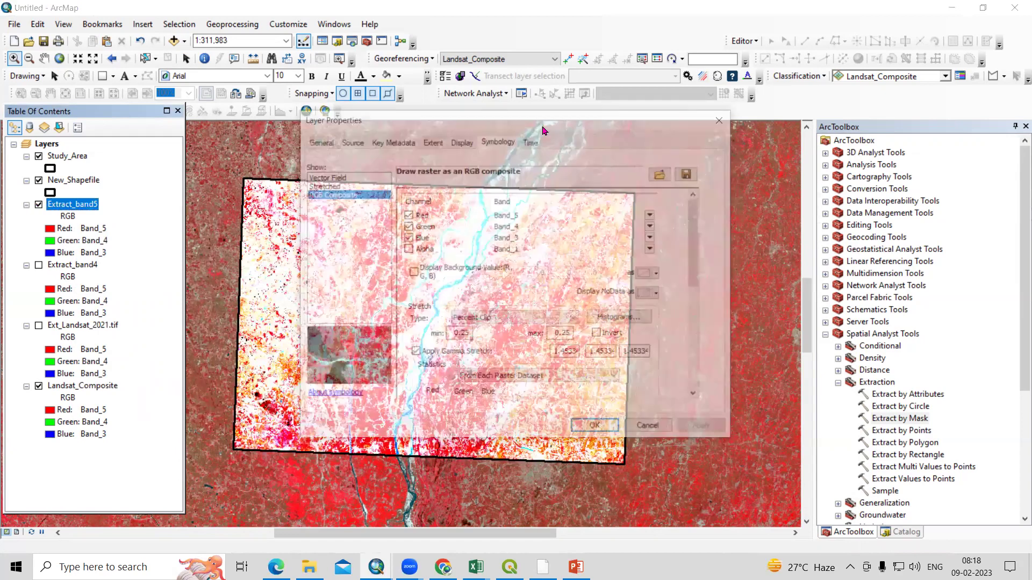
- Apply a Standard Deviations stretch to Extract_band5 and close the properties
{"action": "left_click_drag", "start_coordinate": [502, 119], "coordinate": [770, 98]}
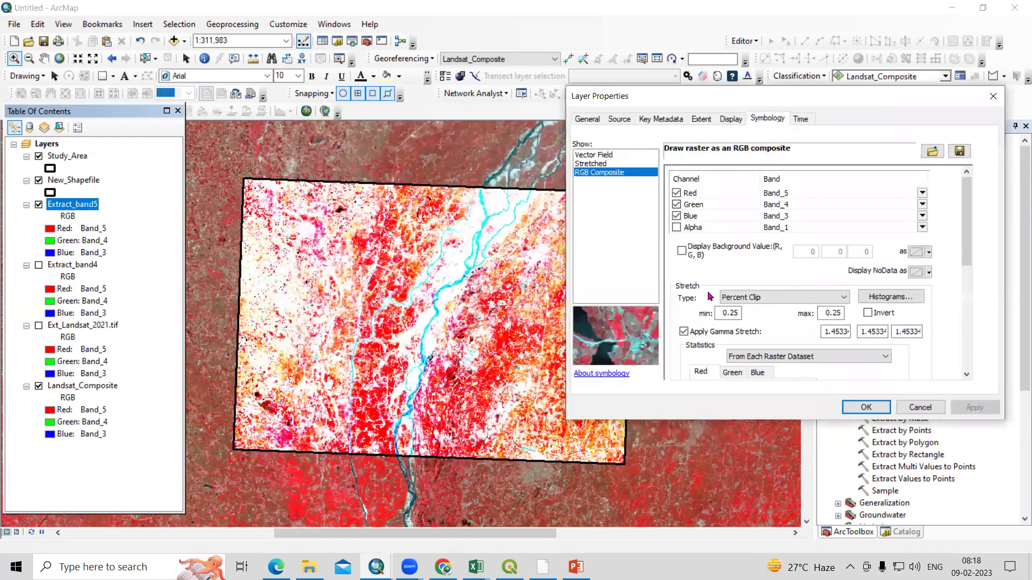
{"action": "left_click", "coordinate": [774, 299]}
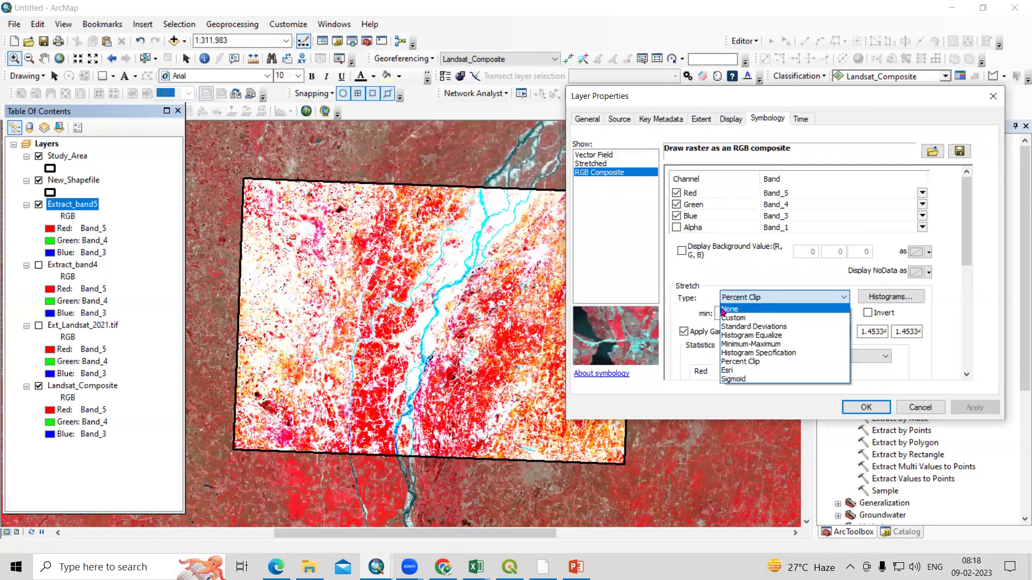
{"action": "left_click", "coordinate": [753, 327]}
{"action": "left_click", "coordinate": [974, 408]}
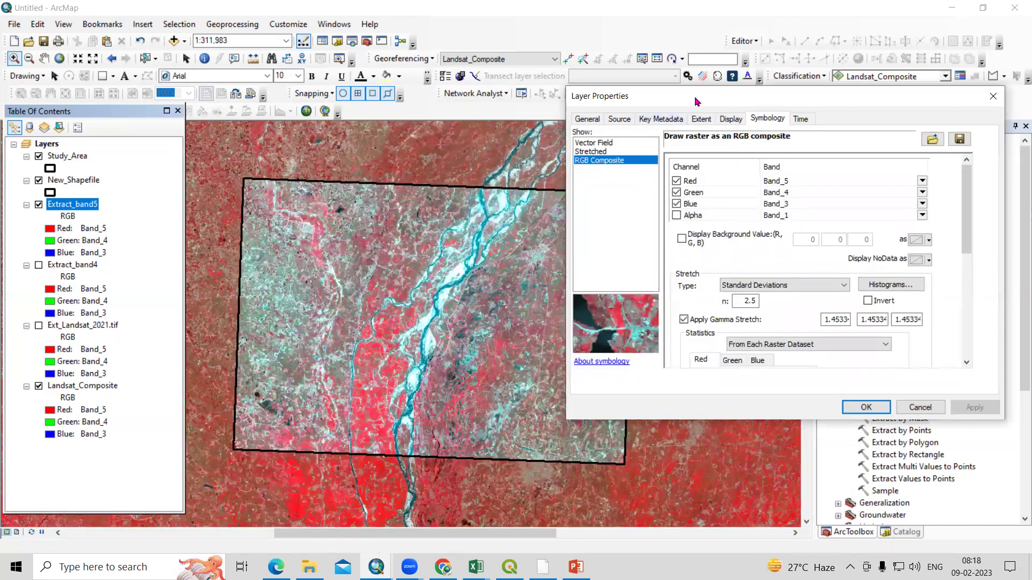
{"action": "left_click", "coordinate": [979, 377]}
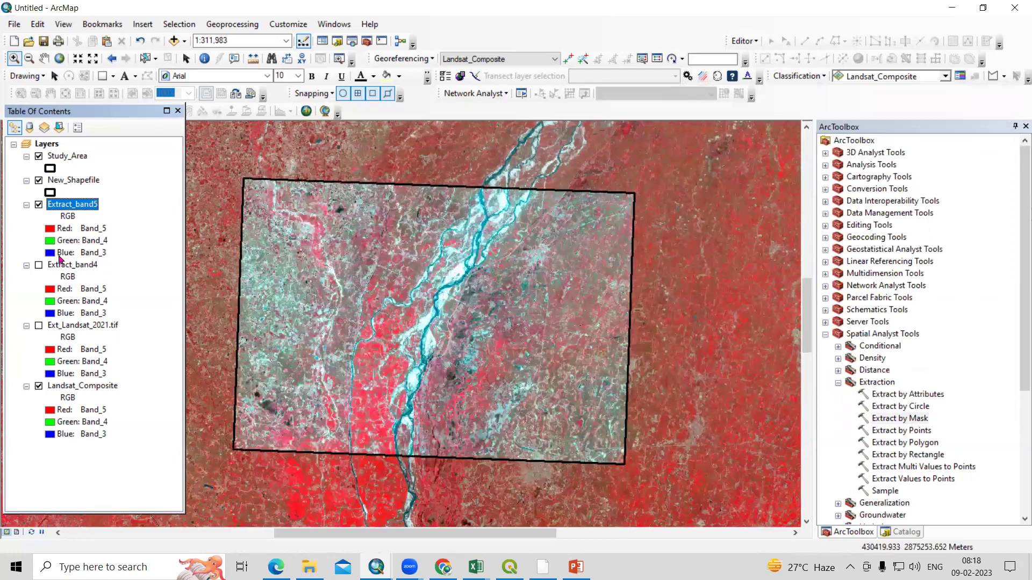
- Reopen Extract_band5's layer properties and move the dialog off the map
{"action": "right_click", "coordinate": [77, 204]}
{"action": "left_click", "coordinate": [143, 398]}
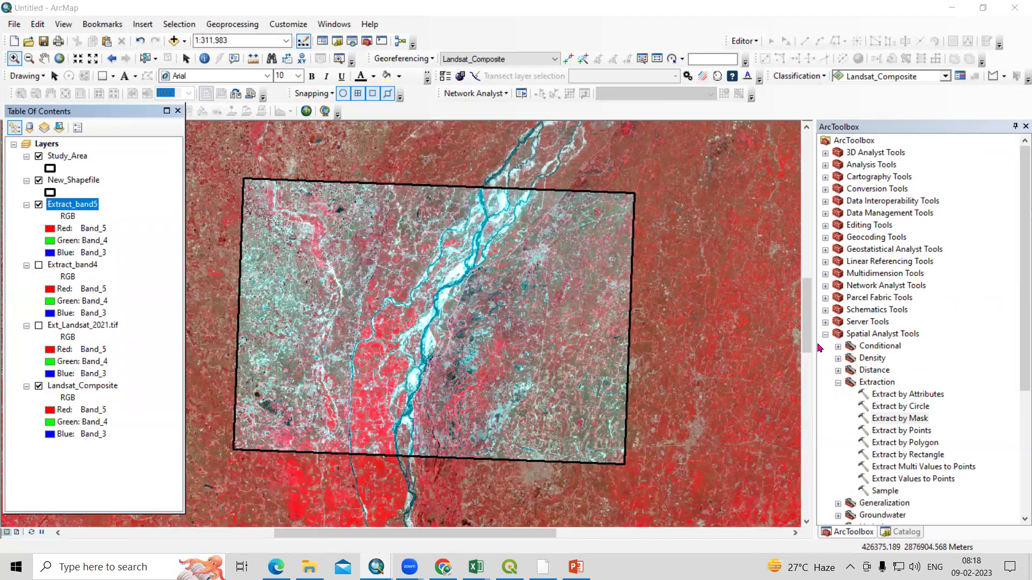
{"action": "left_click_drag", "start_coordinate": [533, 109], "coordinate": [762, 59]}
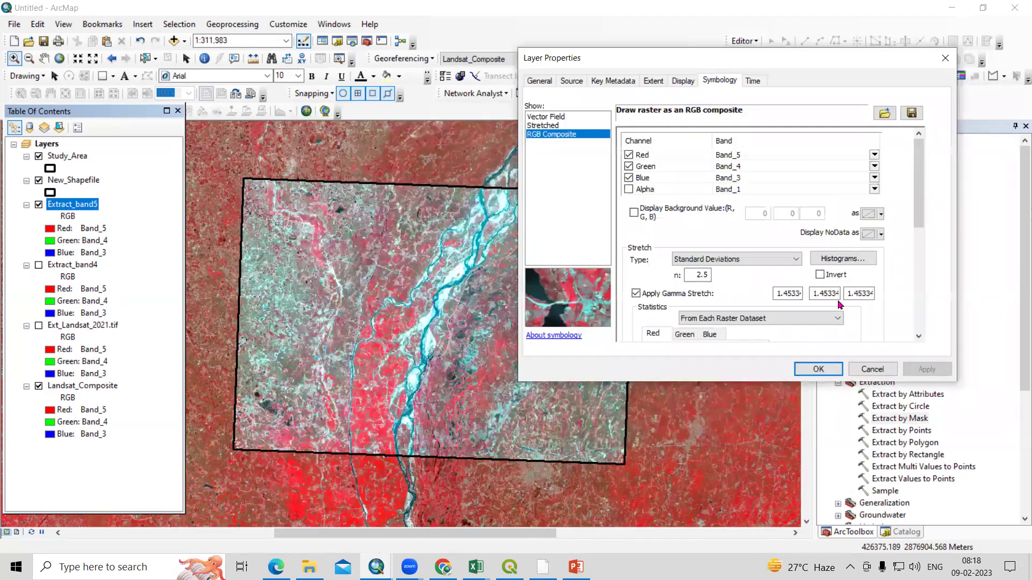
- Try a Histogram Equalize stretch, then apply Minimum-Maximum and close the properties
{"action": "left_click", "coordinate": [788, 261]}
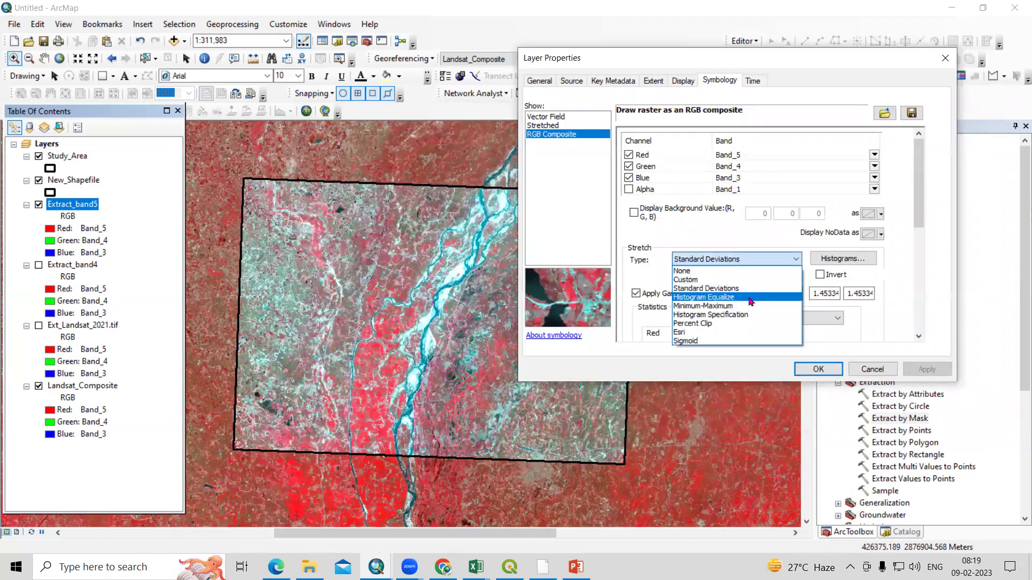
{"action": "left_click", "coordinate": [749, 303]}
{"action": "left_click", "coordinate": [928, 369]}
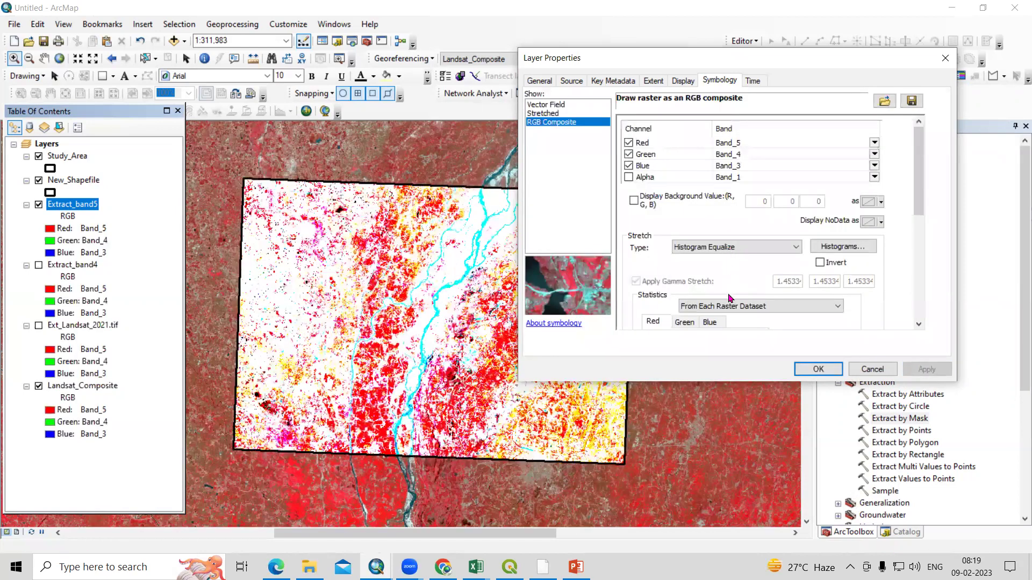
{"action": "scroll", "coordinate": [730, 299], "scroll_direction": "up", "scroll_amount": 1}
{"action": "left_click", "coordinate": [927, 369]}
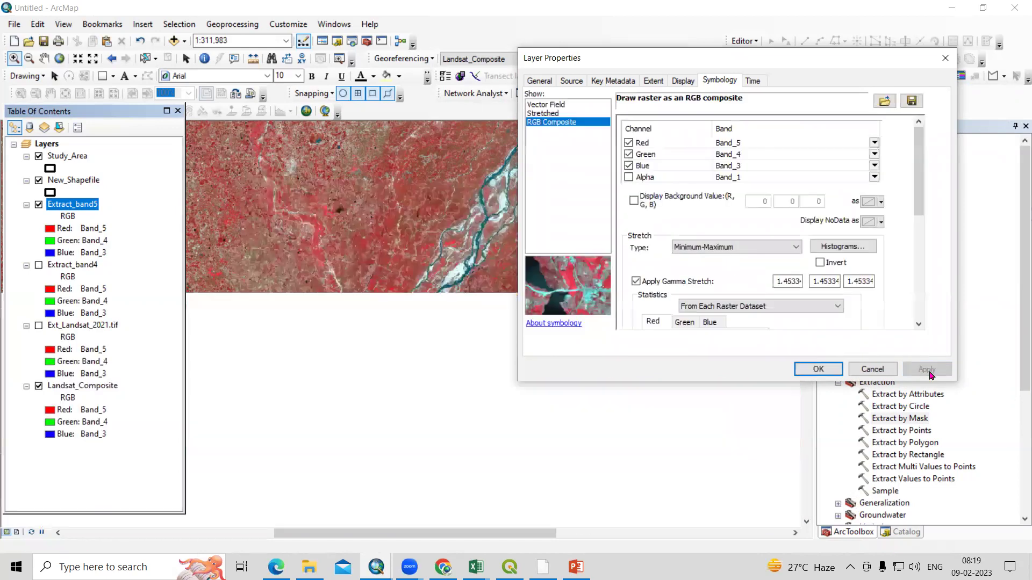
{"action": "left_click", "coordinate": [819, 369]}
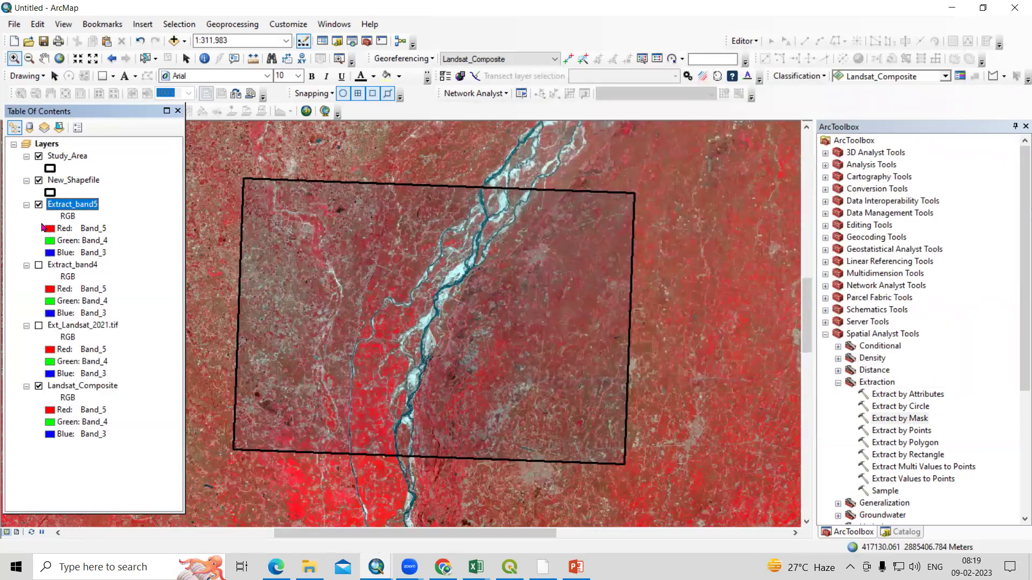
- Toggle Extract_band5 to compare with the original, then reopen its layer properties
{"action": "left_click", "coordinate": [38, 205]}
{"action": "right_click", "coordinate": [84, 205]}
{"action": "left_click", "coordinate": [634, 371]}
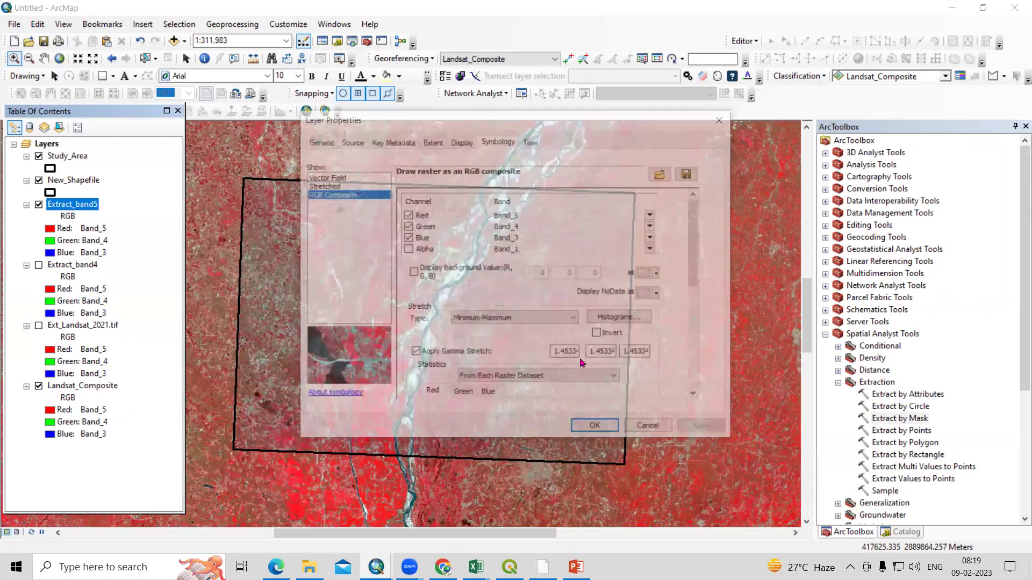
- Apply Histogram Specification, Percent Clip, then Histogram Equalize stretches to Extract_band5 in turn
{"action": "left_click_drag", "start_coordinate": [615, 121], "coordinate": [904, 106]}
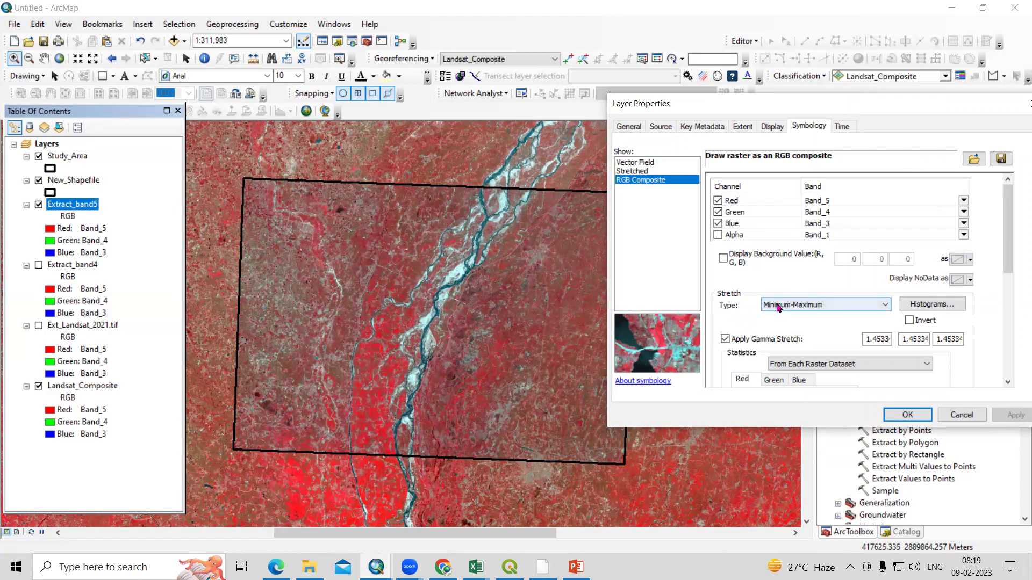
{"action": "left_click", "coordinate": [824, 305]}
{"action": "left_click", "coordinate": [814, 370]}
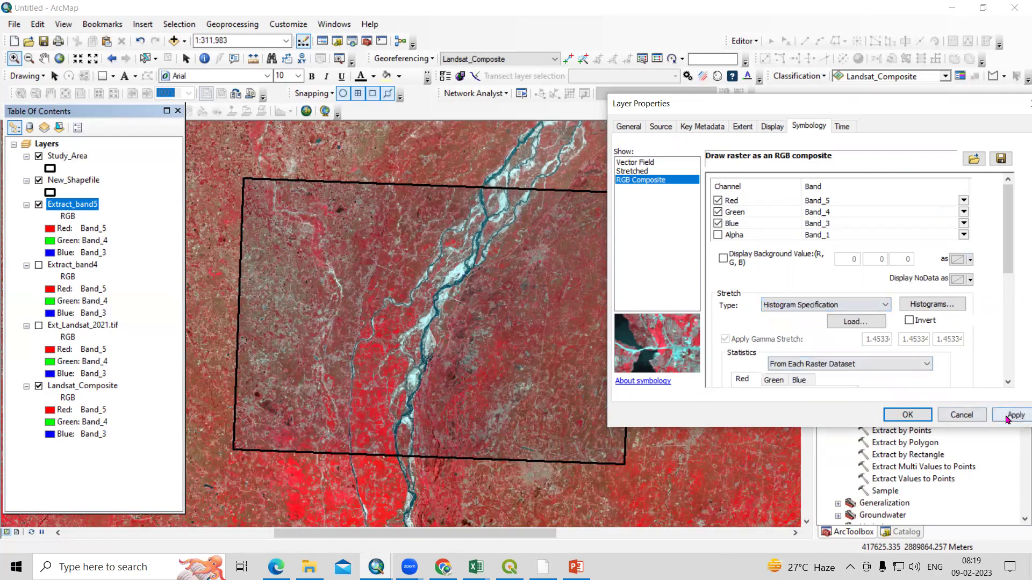
{"action": "left_click", "coordinate": [1015, 415]}
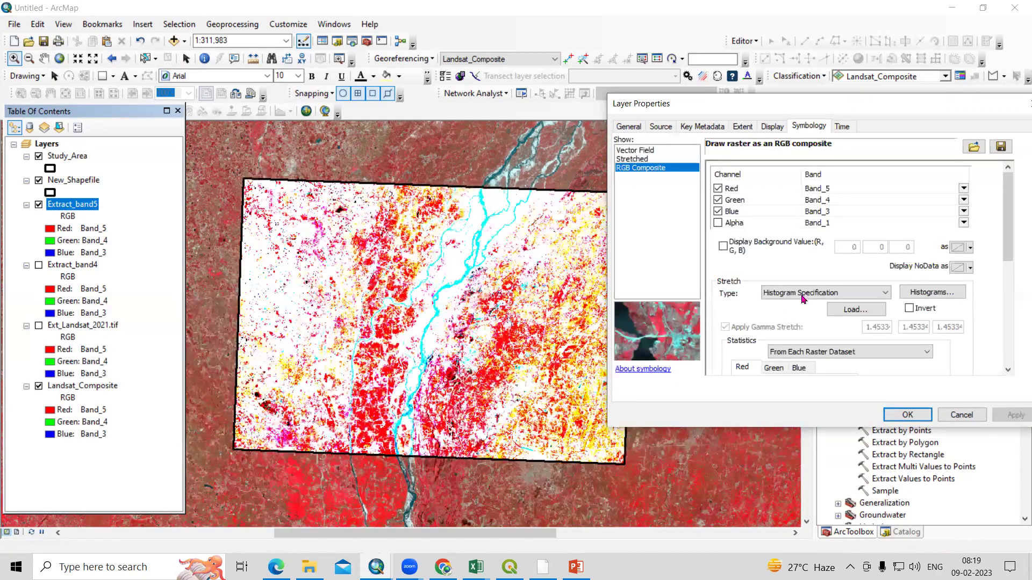
{"action": "left_click", "coordinate": [824, 293]}
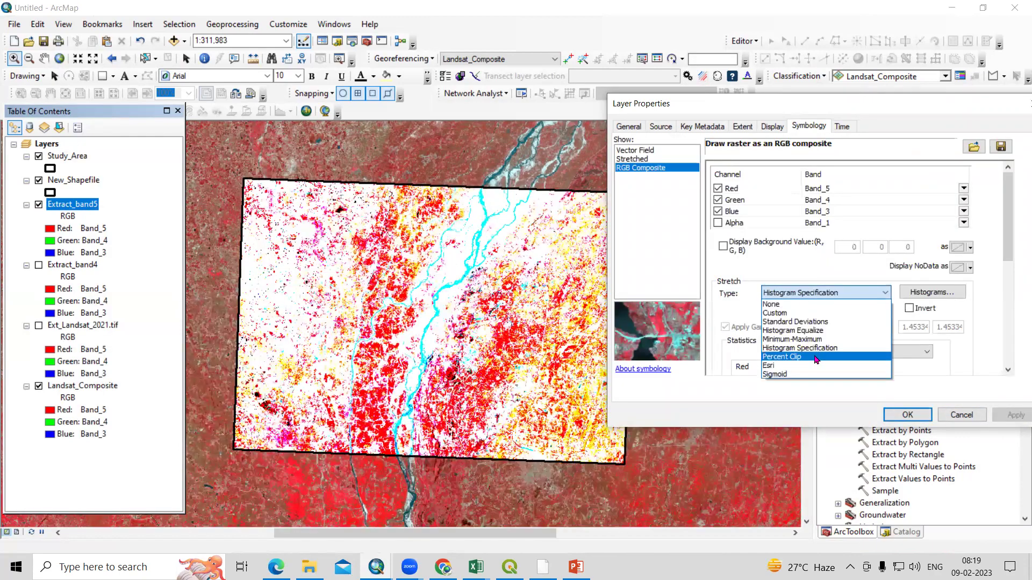
{"action": "left_click", "coordinate": [816, 357]}
{"action": "left_click", "coordinate": [1016, 415]}
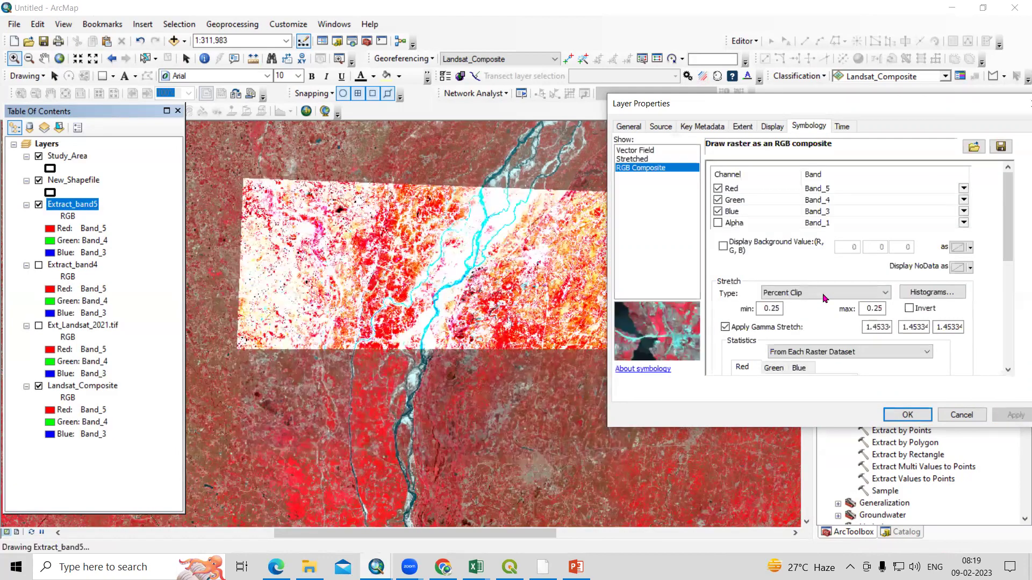
{"action": "left_click", "coordinate": [816, 293]}
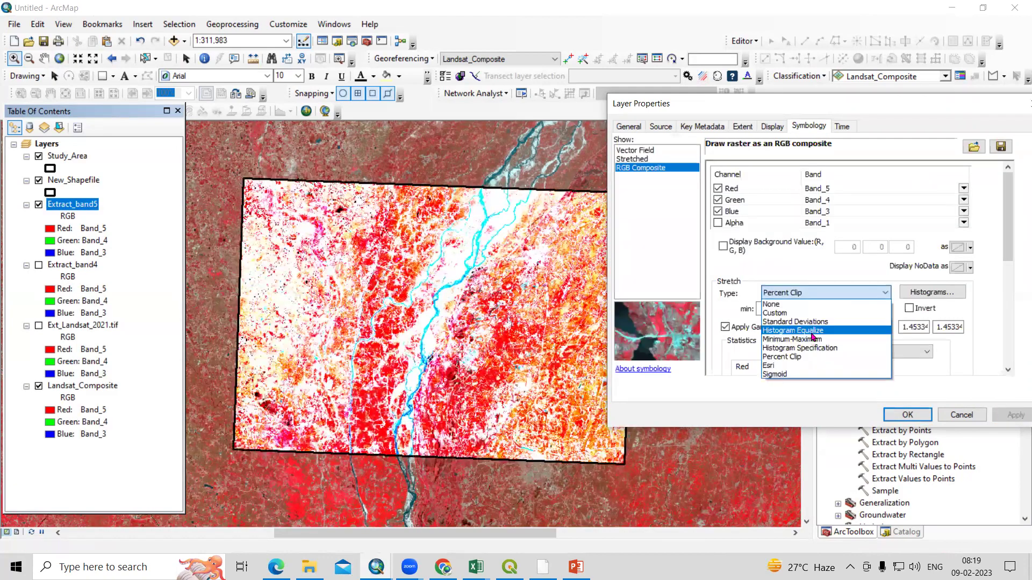
{"action": "left_click", "coordinate": [794, 330]}
{"action": "left_click", "coordinate": [1015, 414]}
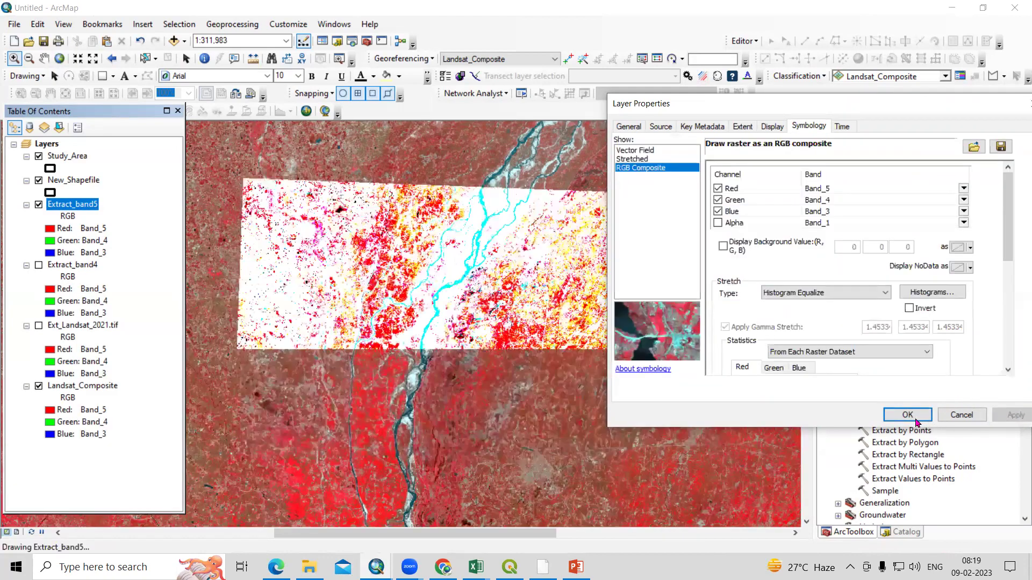
{"action": "scroll", "coordinate": [826, 329], "scroll_direction": "up", "scroll_amount": 1}
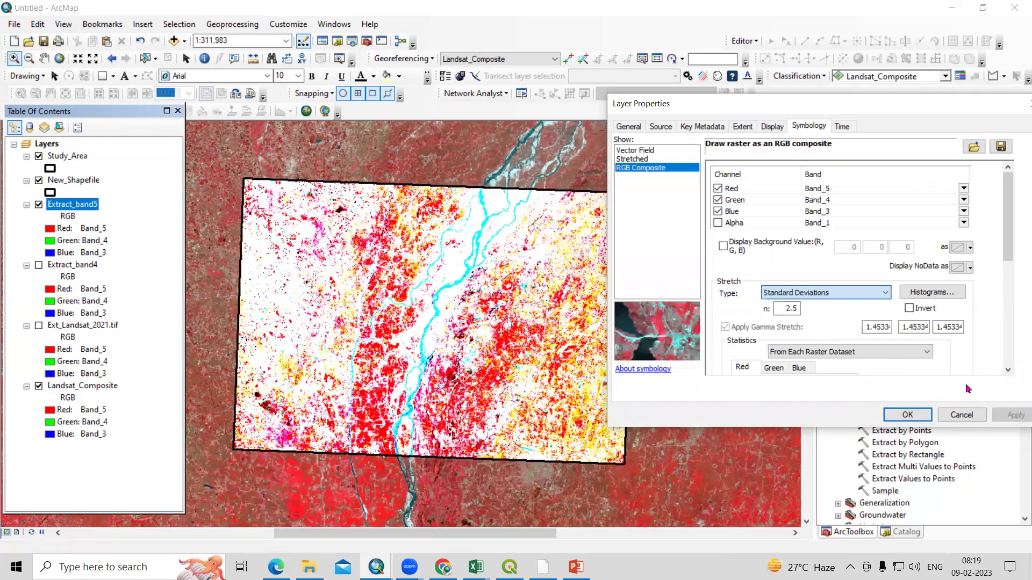